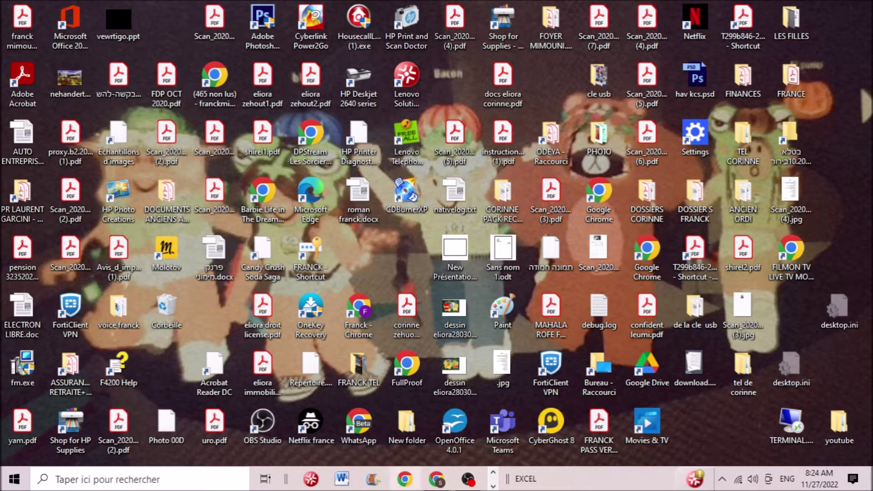
- Bring the Gmail browser window (S profile) to the front
left_click(436, 480)
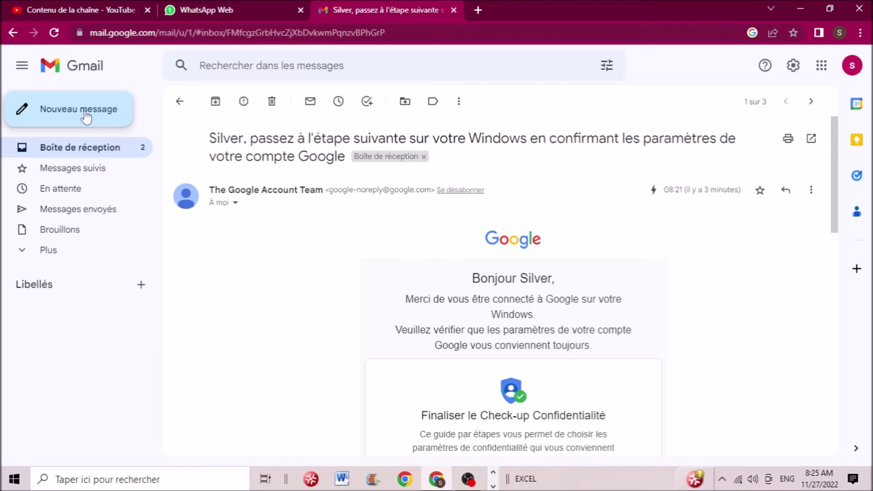
- Start a new message (Nouveau message) and switch it to full-screen compose
left_click(85, 117)
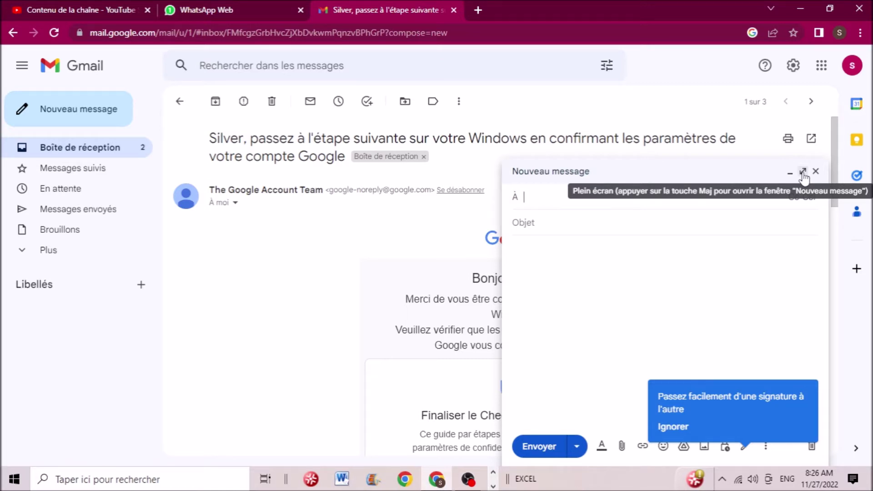
left_click(803, 173)
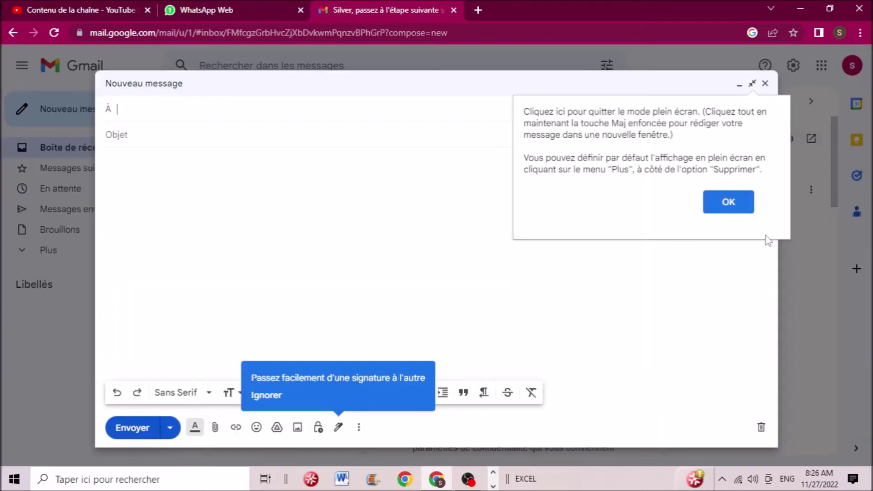
- Dismiss the full-screen mode explanation with OK
left_click(729, 203)
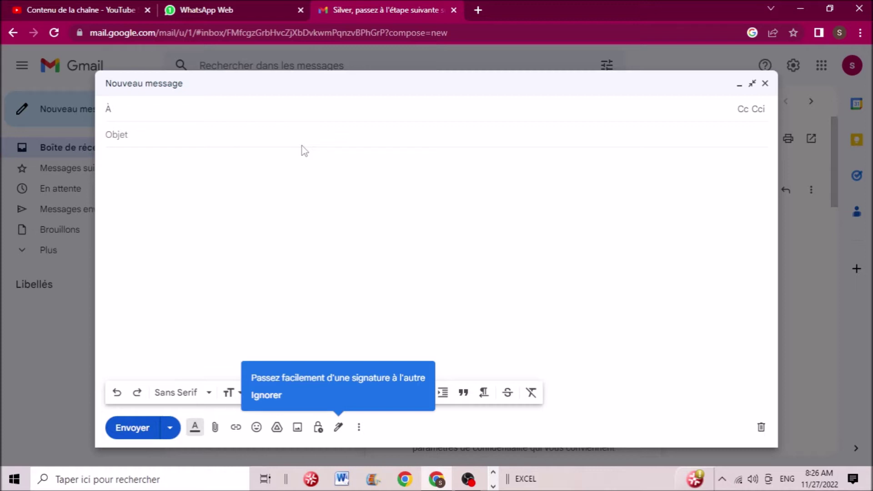
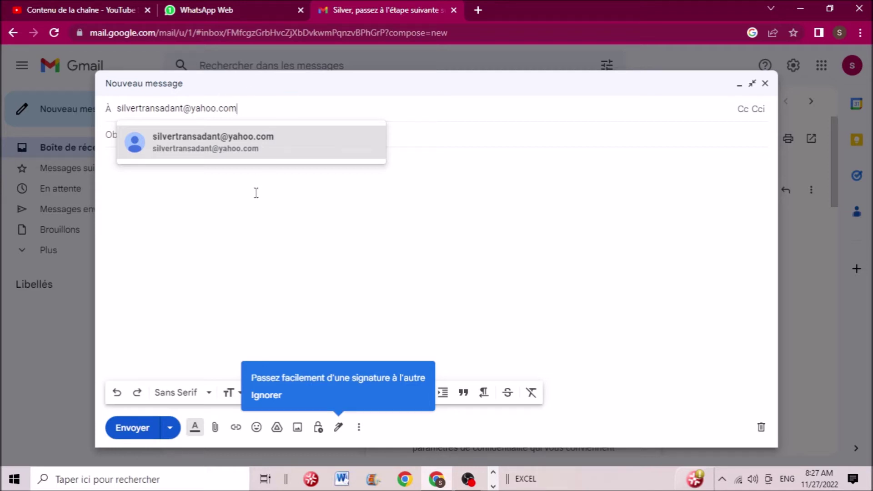
mouse_move(246, 152)
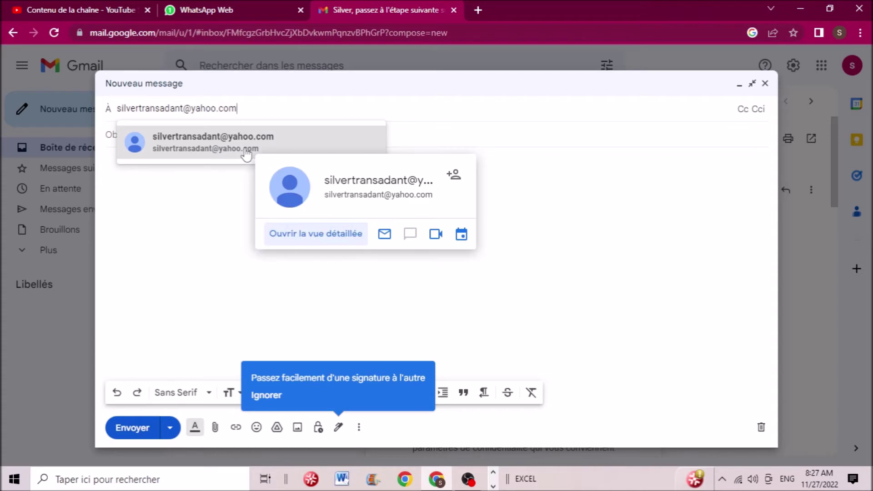
left_click(216, 150)
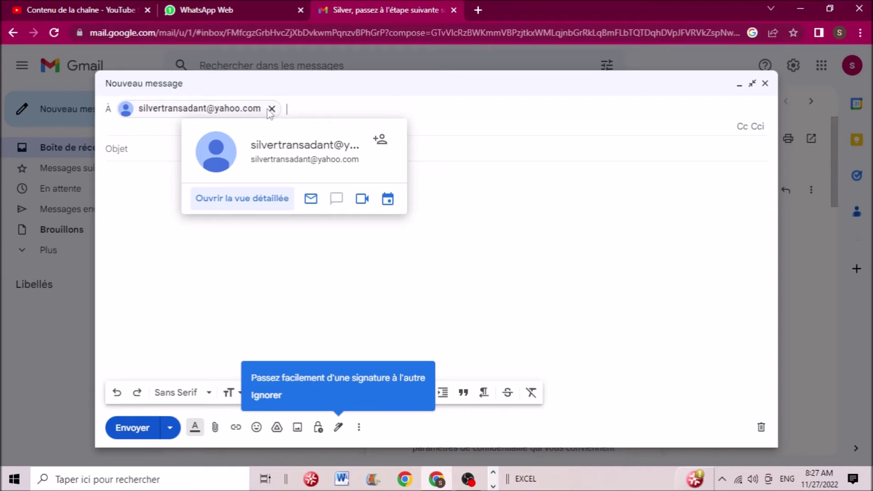
left_click(172, 149)
left_click(237, 116)
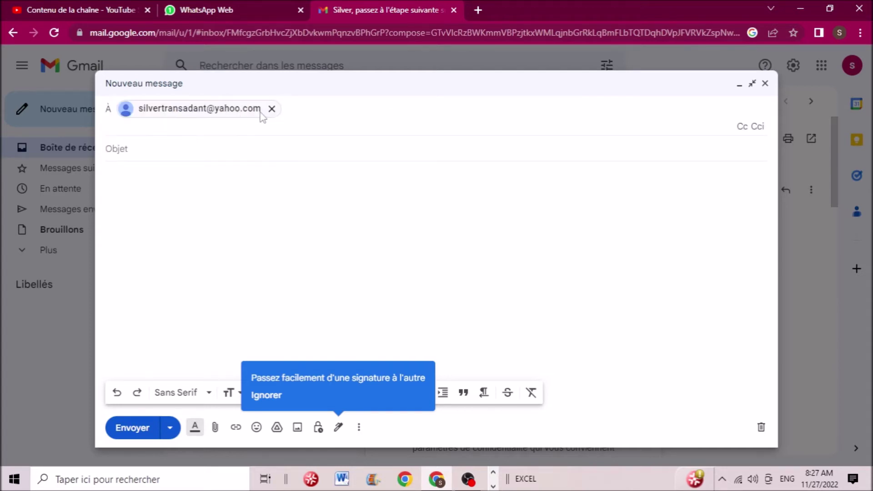
left_click(190, 149)
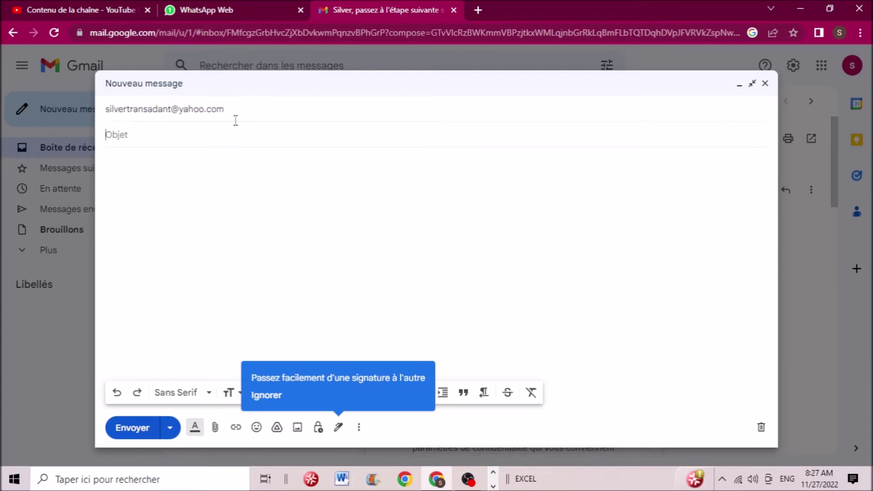
left_click(200, 112)
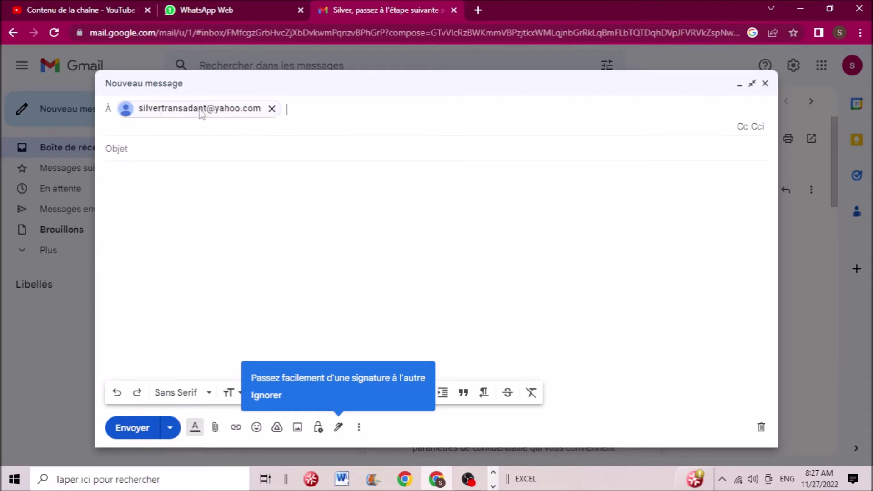
mouse_move(273, 114)
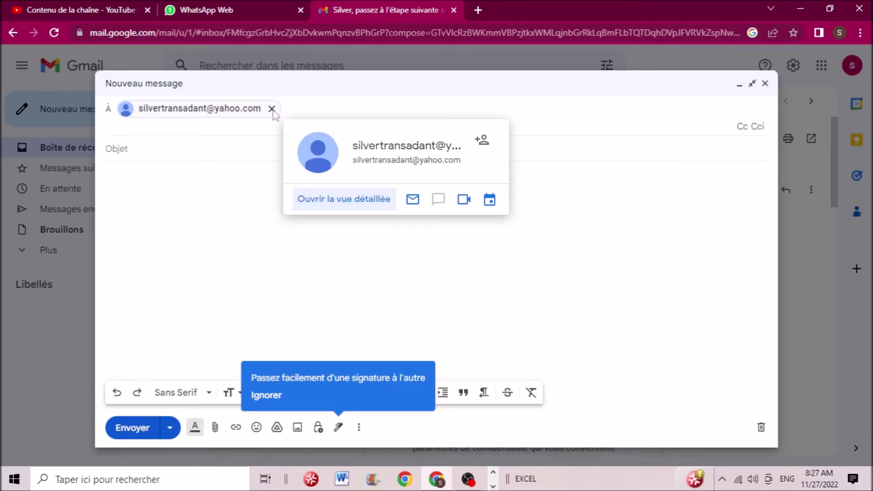
left_click(271, 110)
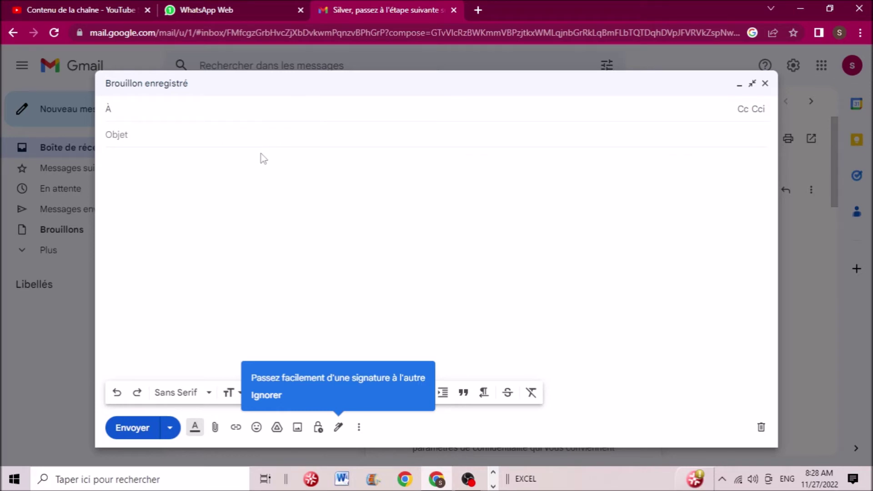
- Address the new message to the suggested Yahoo contact's e-mail address
left_click(143, 113)
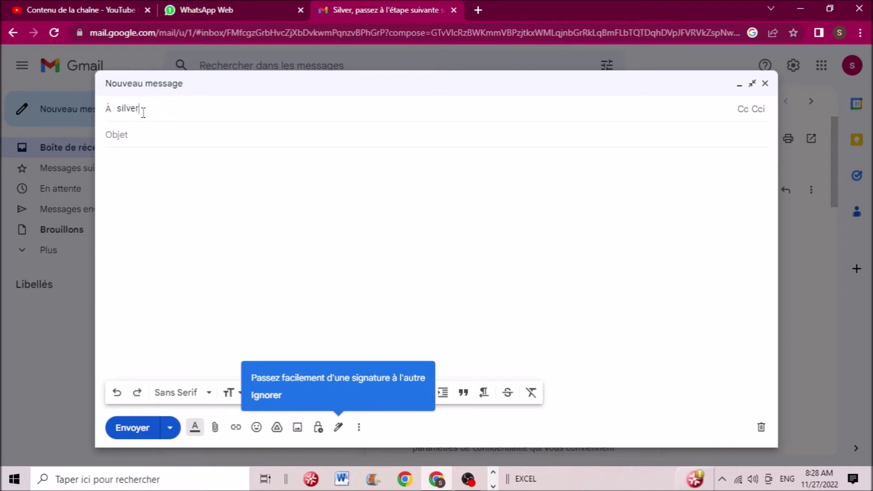
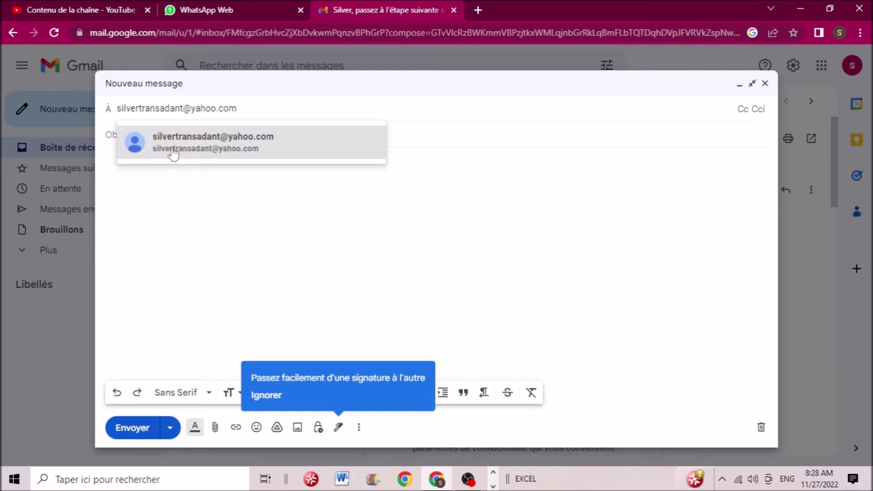
mouse_move(199, 149)
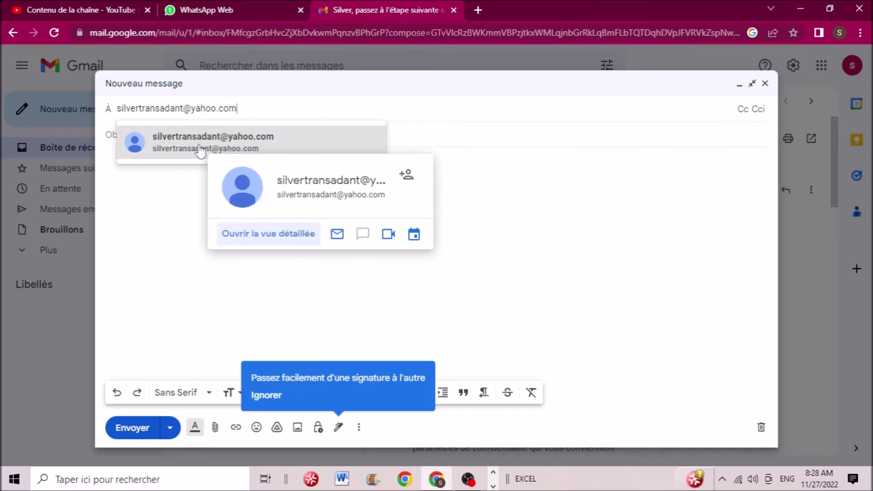
left_click(199, 149)
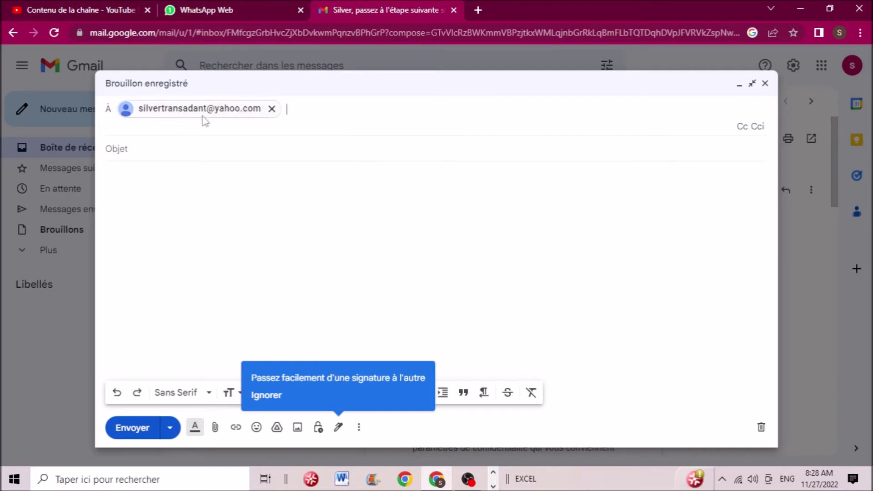
left_click(167, 144)
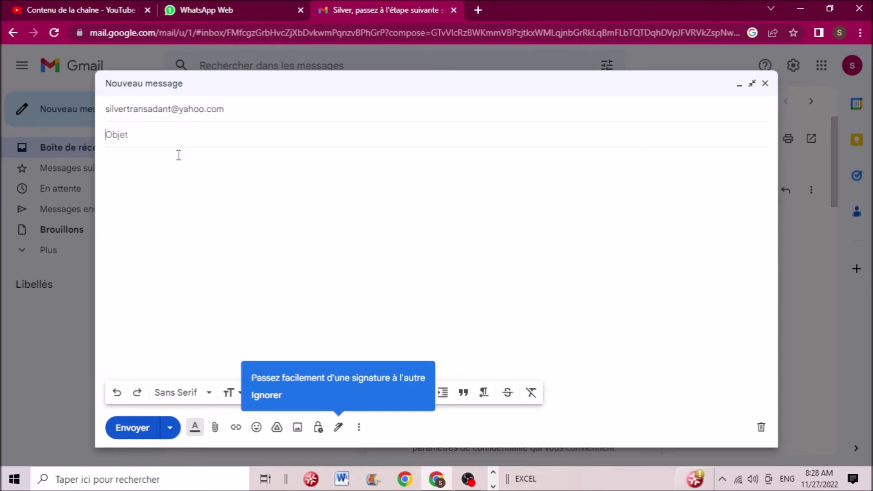
left_click(154, 135)
- Set the subject to 'essais' and type the first line of placeholder body text
type("essais")
left_click(210, 190)
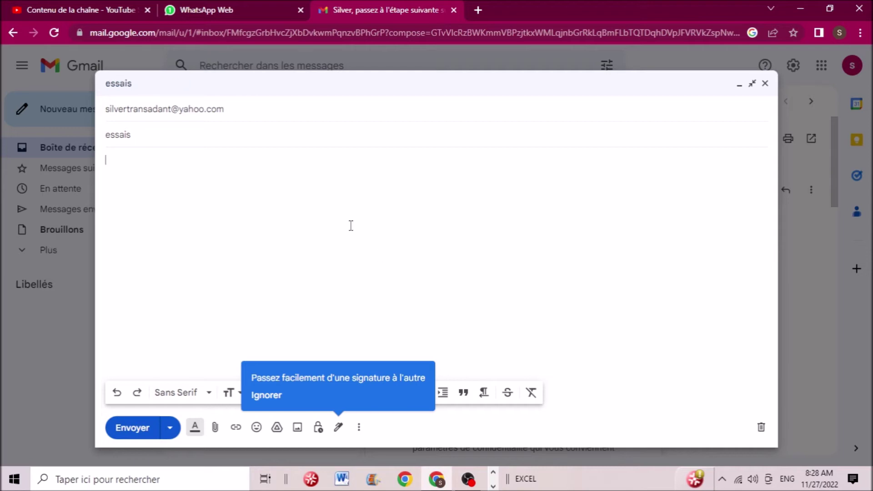
type("jsdfdujdsjpfsjifdsusgsgfuigf")
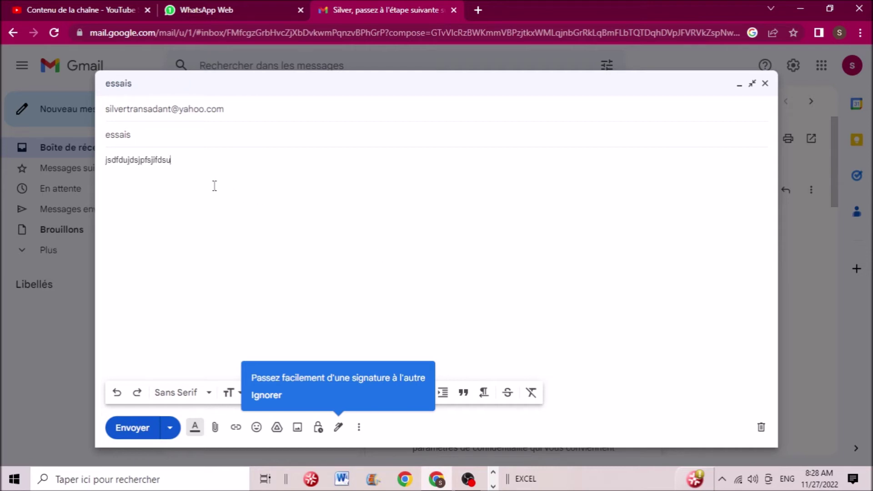
left_click(253, 175)
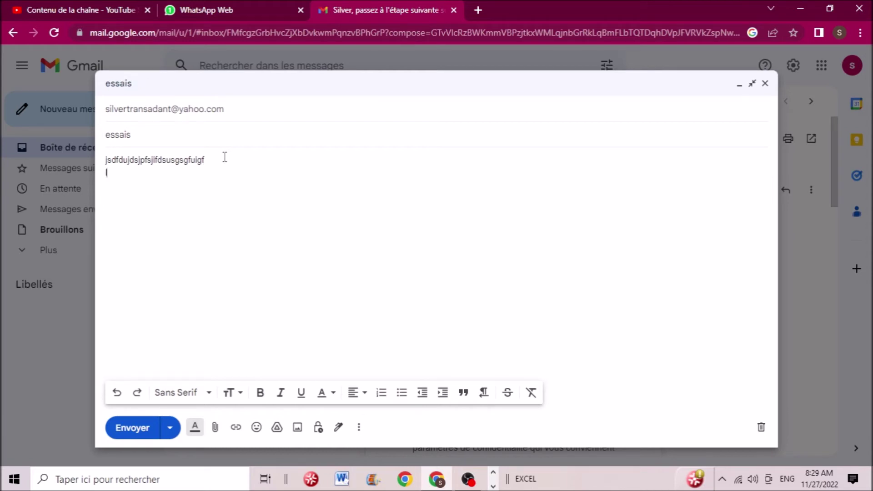
type("lsd")
- Add the second and third placeholder lines, ending with 'hhhhhhhhh'
right_click(224, 159)
left_click(168, 170)
type("fdg")
right_click(236, 147)
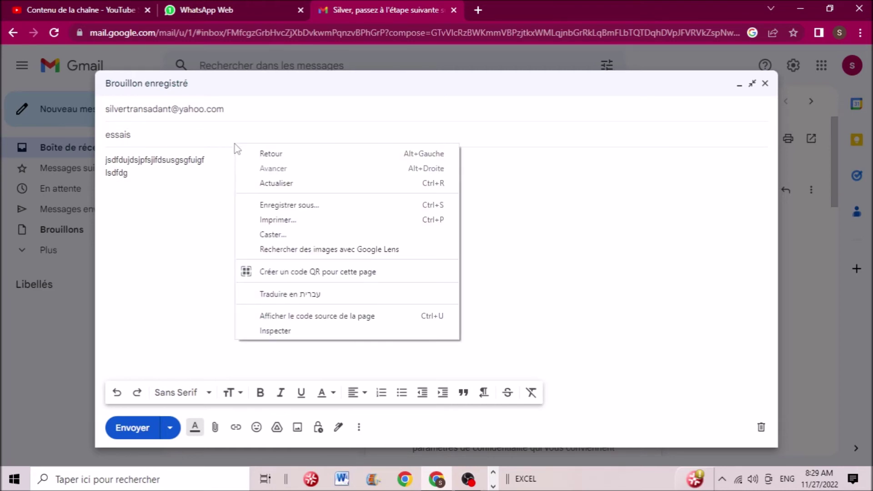
left_click(173, 177)
type("hfhfhhfjfj")
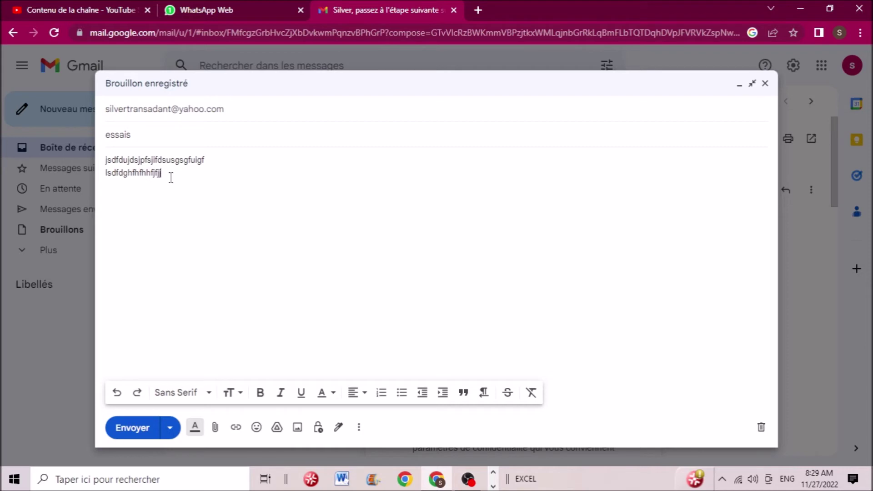
key("Return")
type("hhhhhhhhhh")
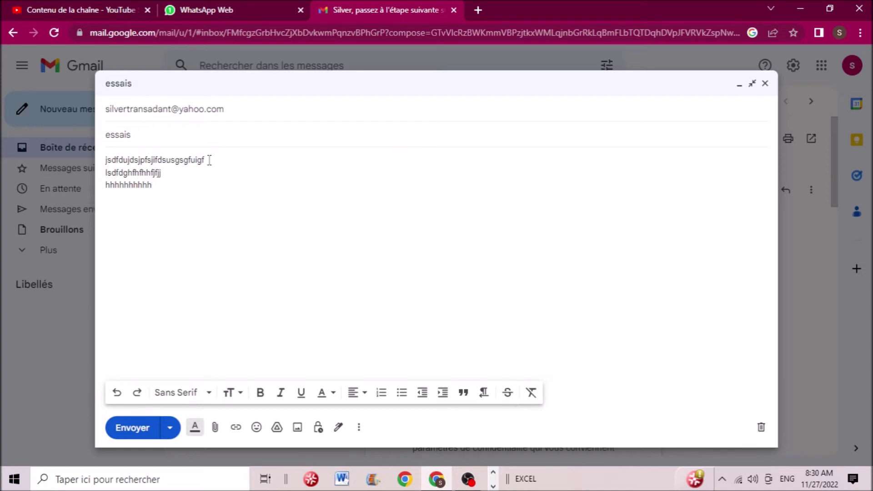
- Format the first body line as Grande size, bold, italic and underlined
left_click_drag(205, 159, 107, 161)
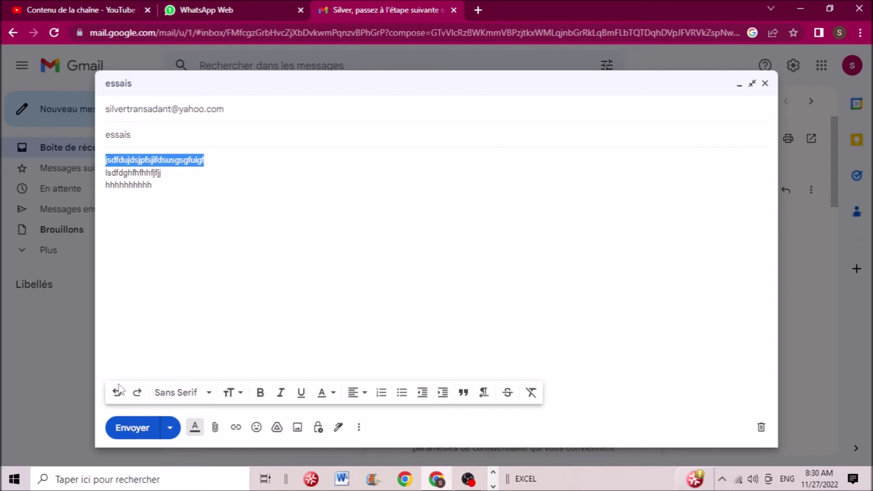
left_click(232, 392)
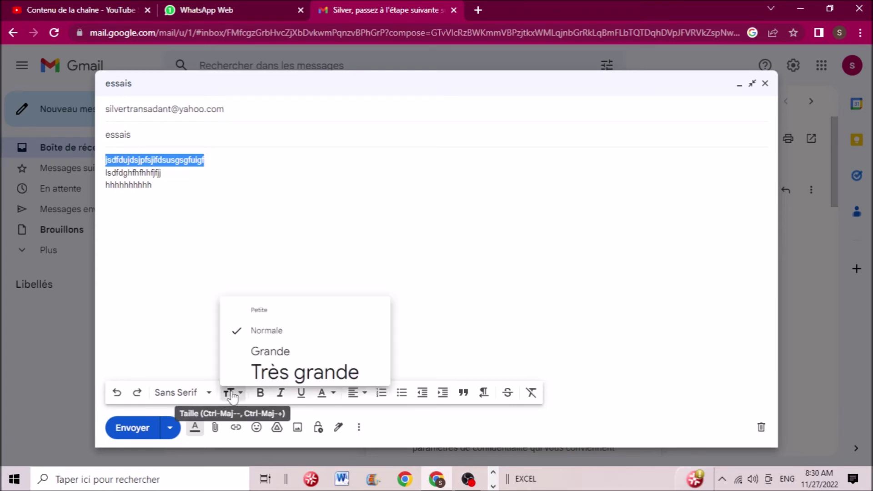
left_click(266, 353)
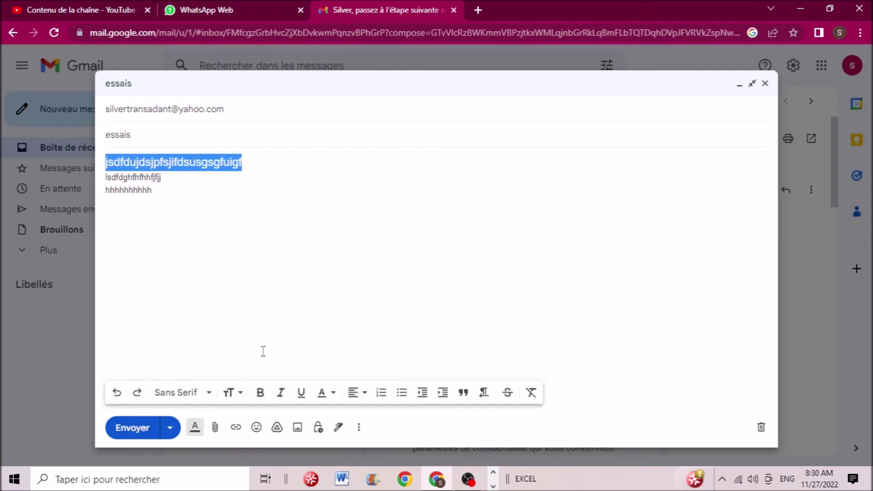
left_click(261, 396)
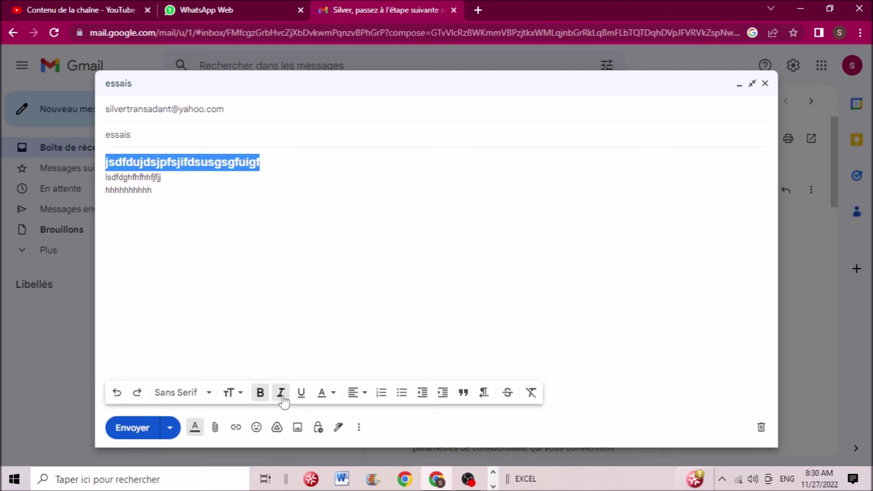
left_click(281, 398)
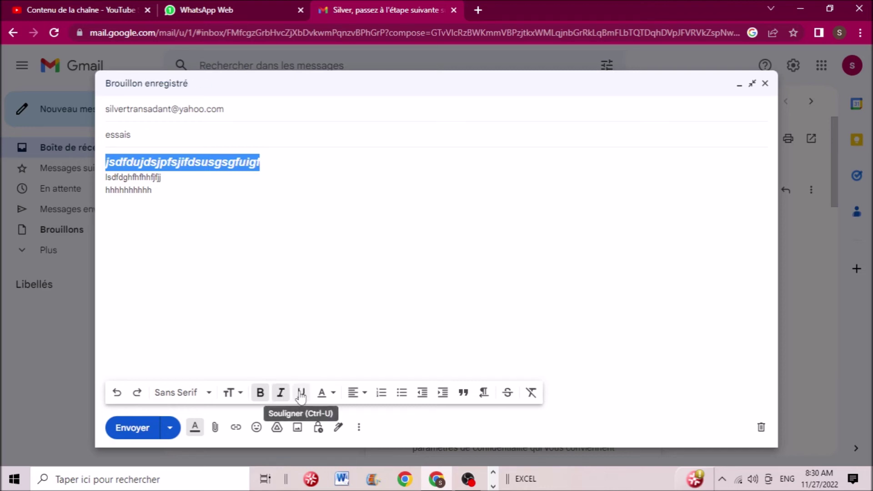
left_click(300, 395)
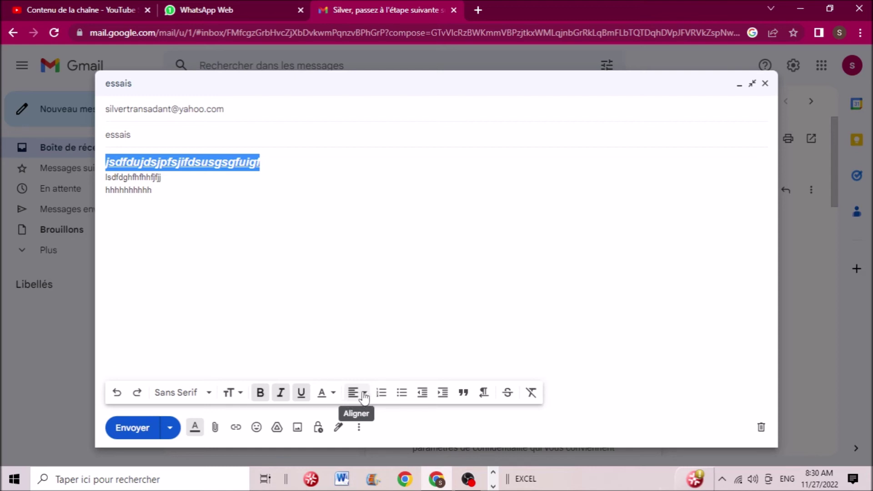
- Center-align the formatted first line and clear the selection
left_click(353, 397)
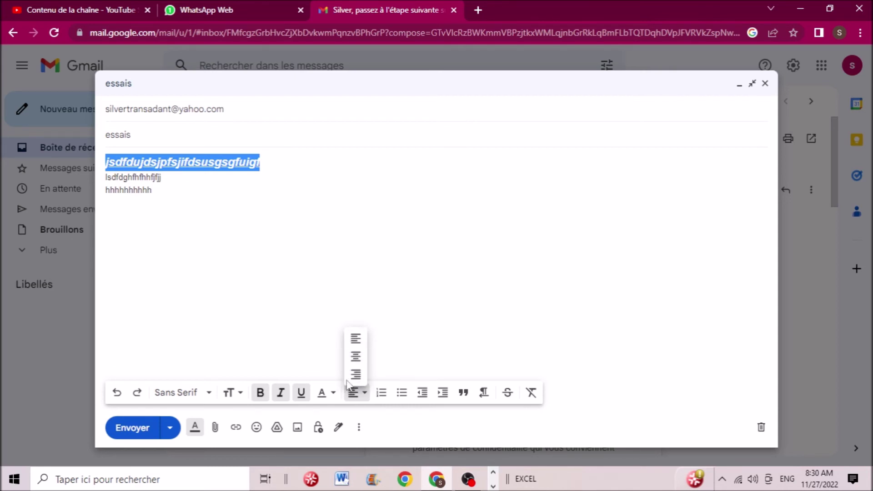
left_click(356, 356)
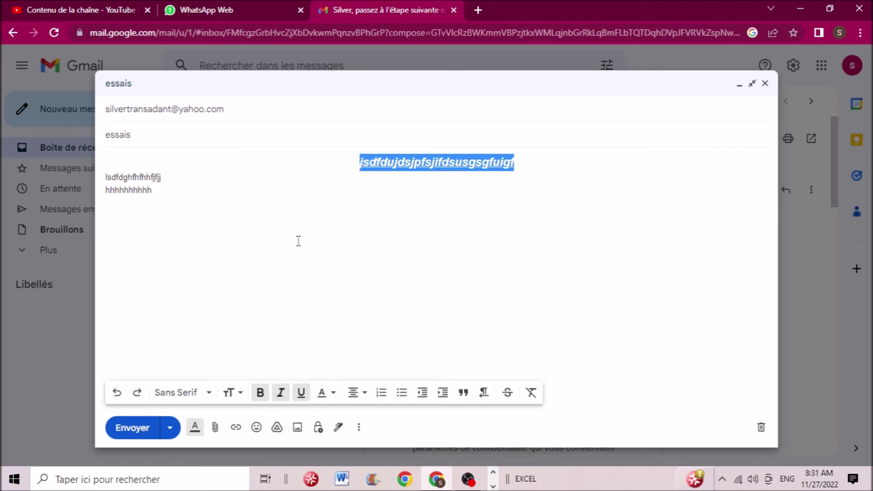
left_click(217, 431)
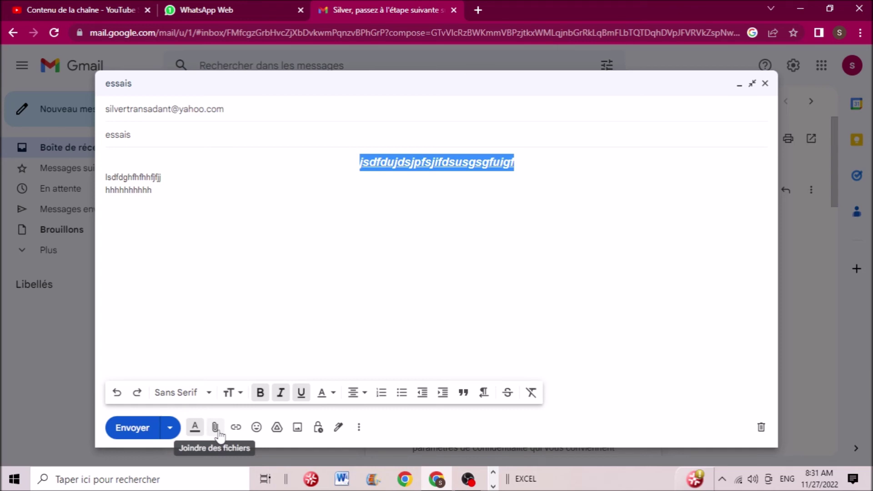
left_click(227, 220)
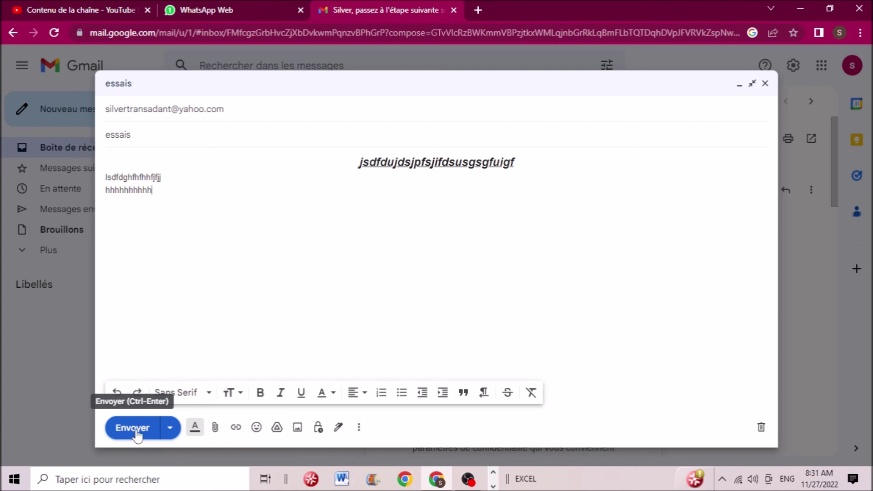
- Send the essais email with Envoyer
left_click(133, 428)
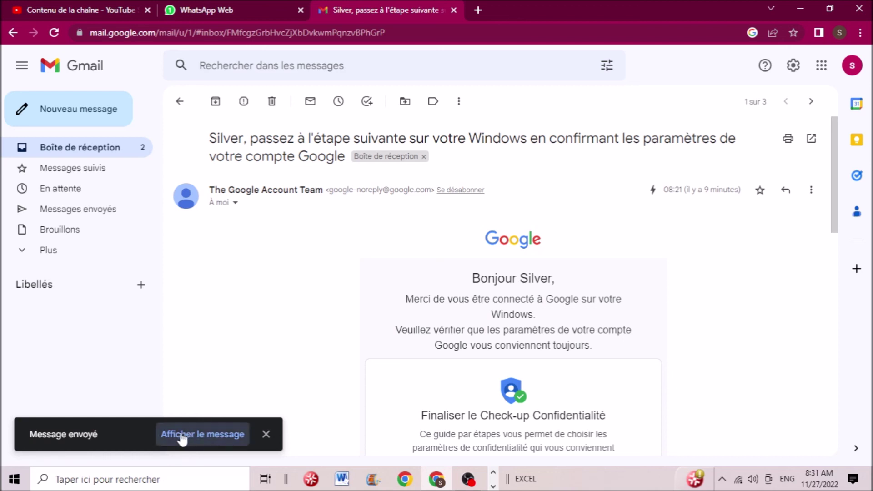
- Dismiss the 'Message envoyé' notice and go to the Messages envoyés folder
left_click(266, 436)
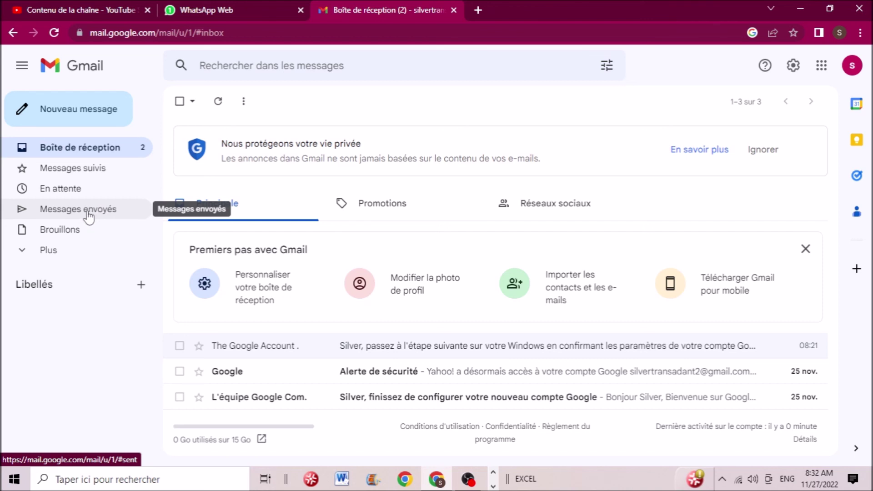
left_click(89, 217)
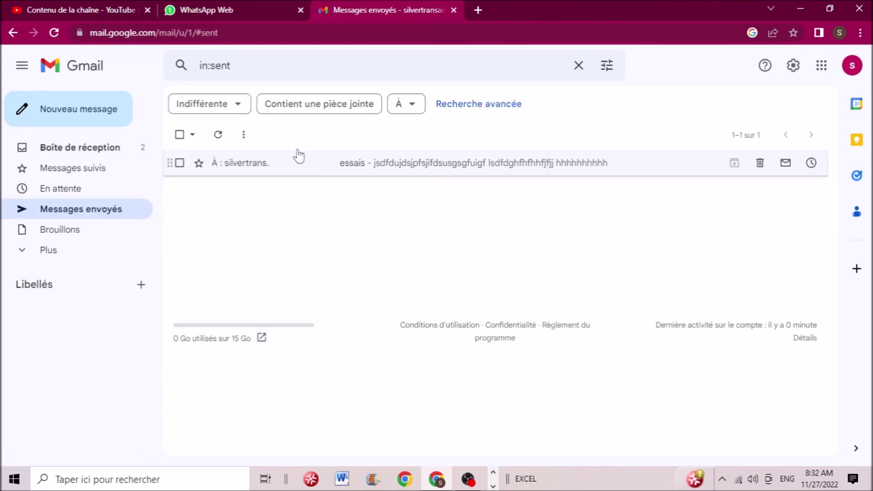